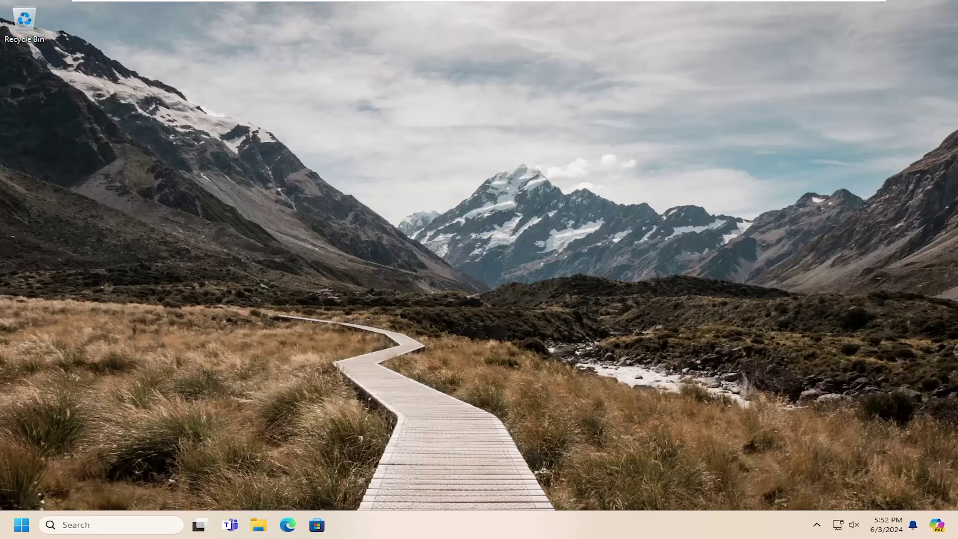
Open the Start button's power-user menu to reach Shut down or sign out
right_click(23, 524)
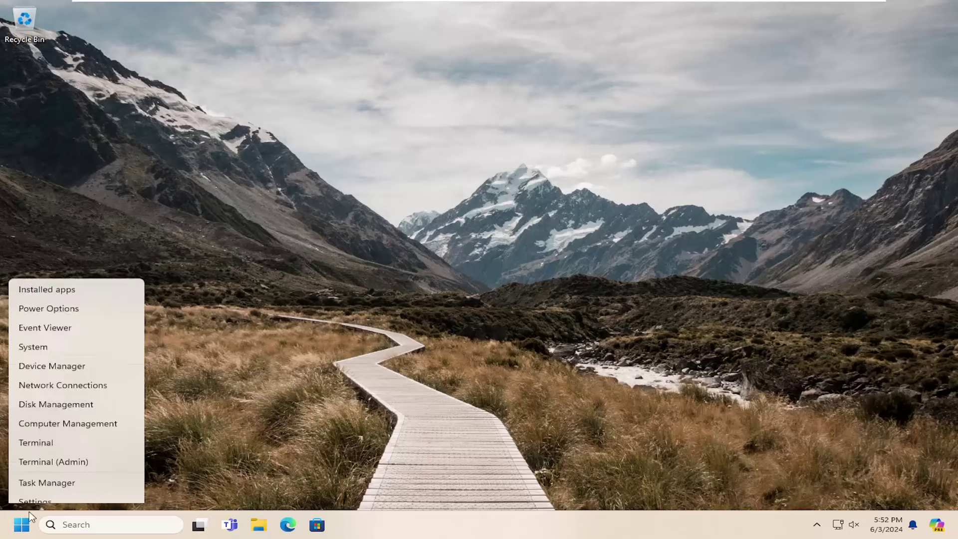